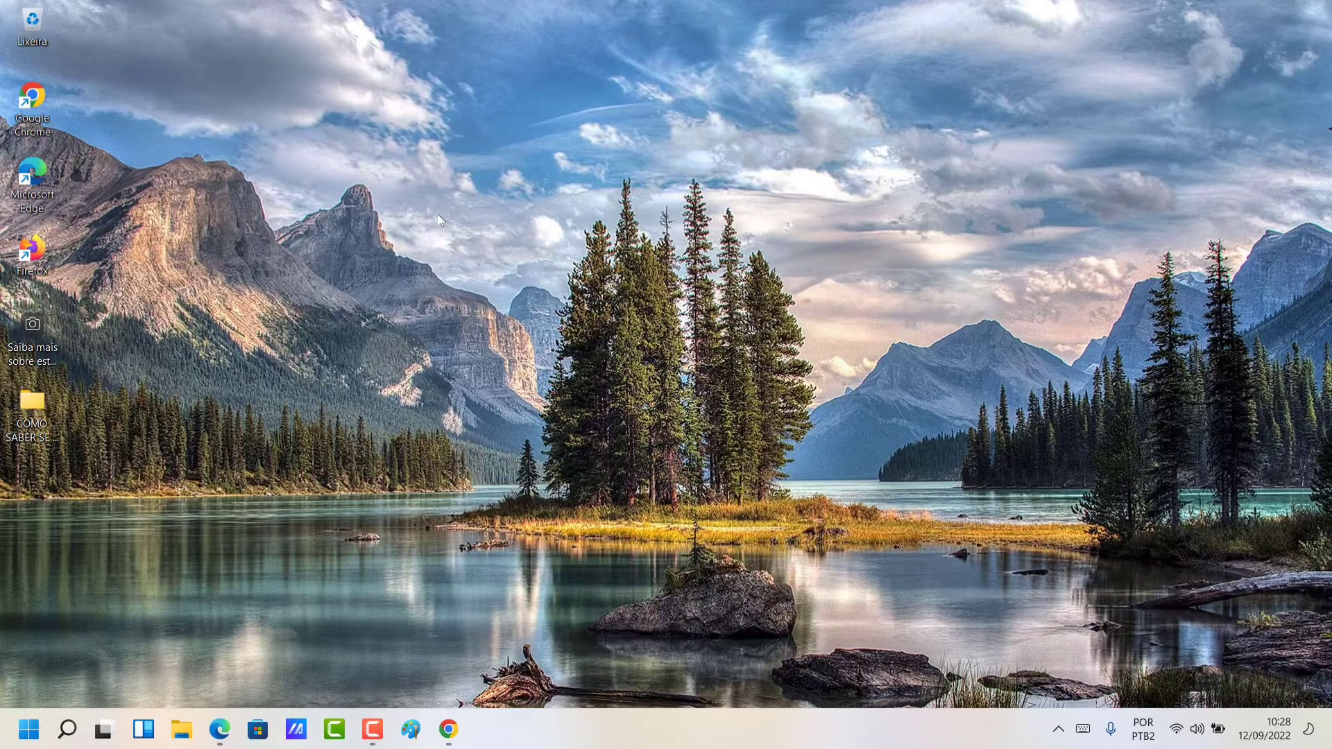
Step: Launch the DirectX Diagnostic Tool through the Windows Run dialog with the command DXDIAG
key(super+r)
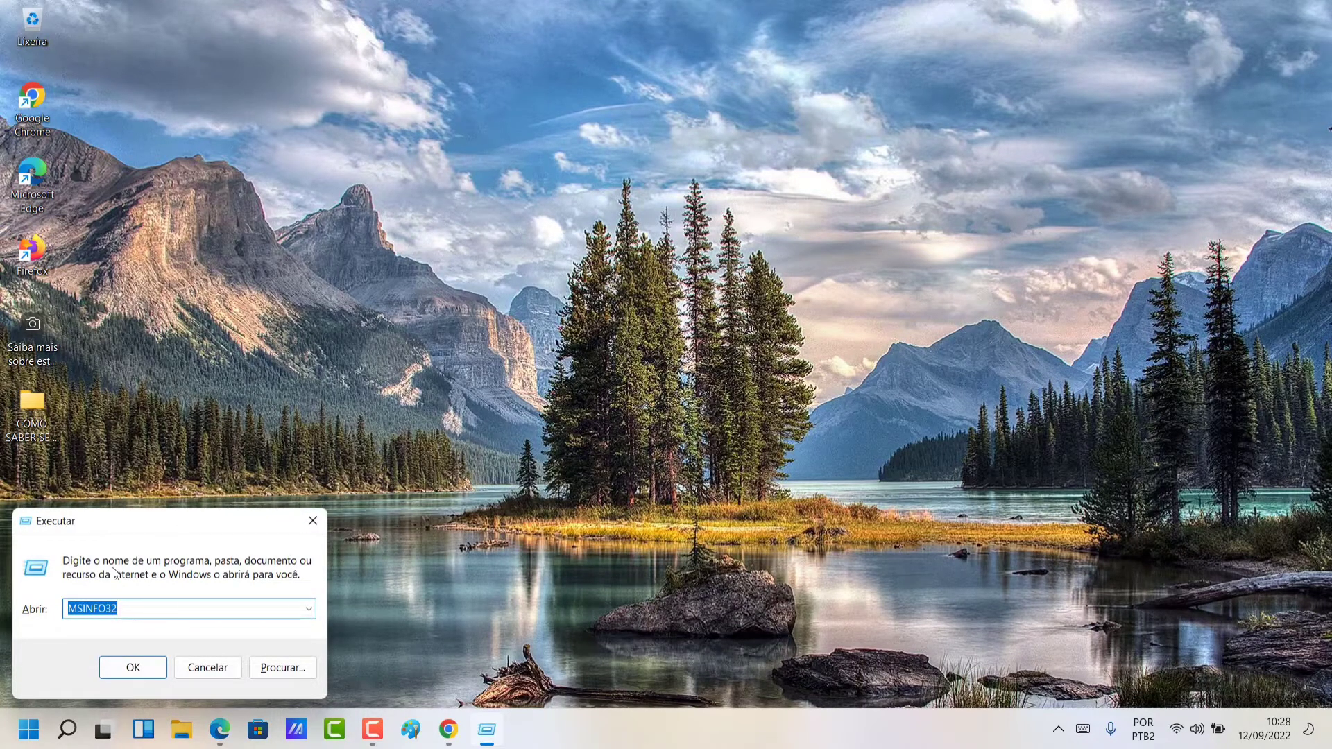
click(148, 610)
drag(157, 609, 50, 611)
text(D)
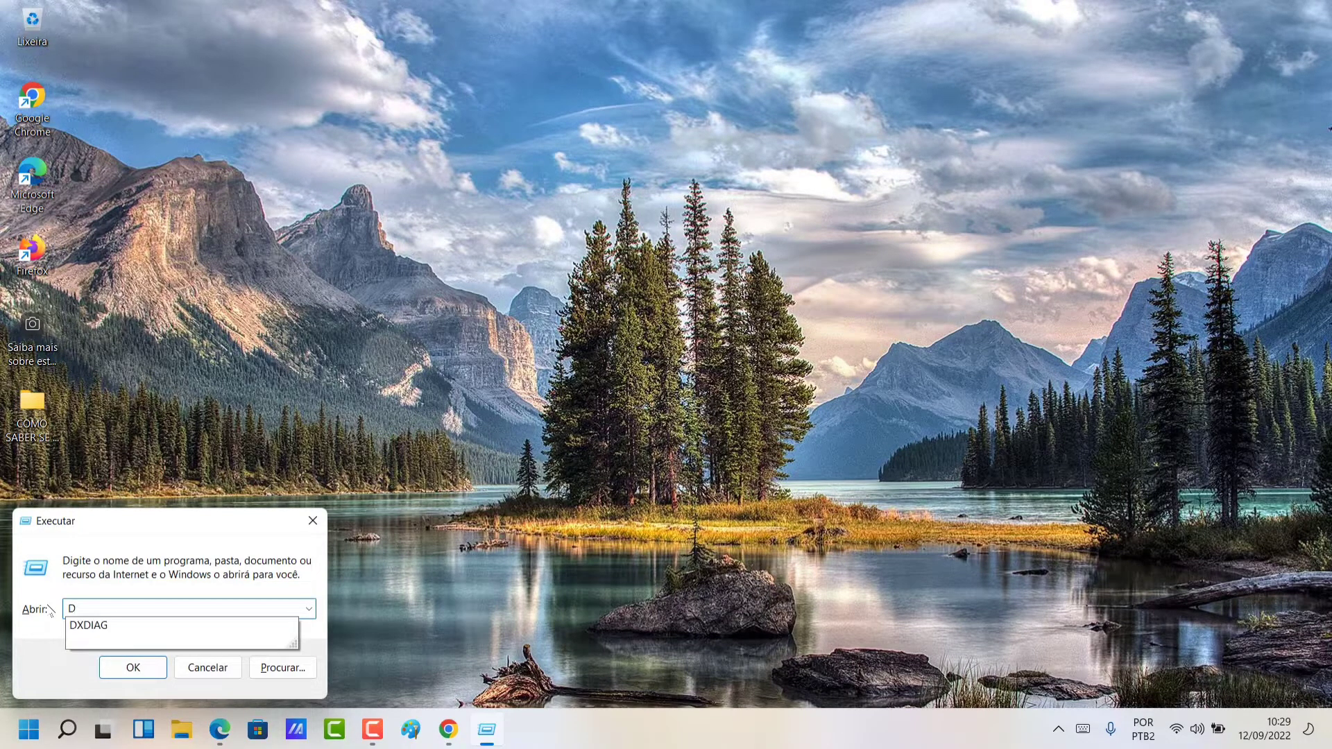
text(XDIAG)
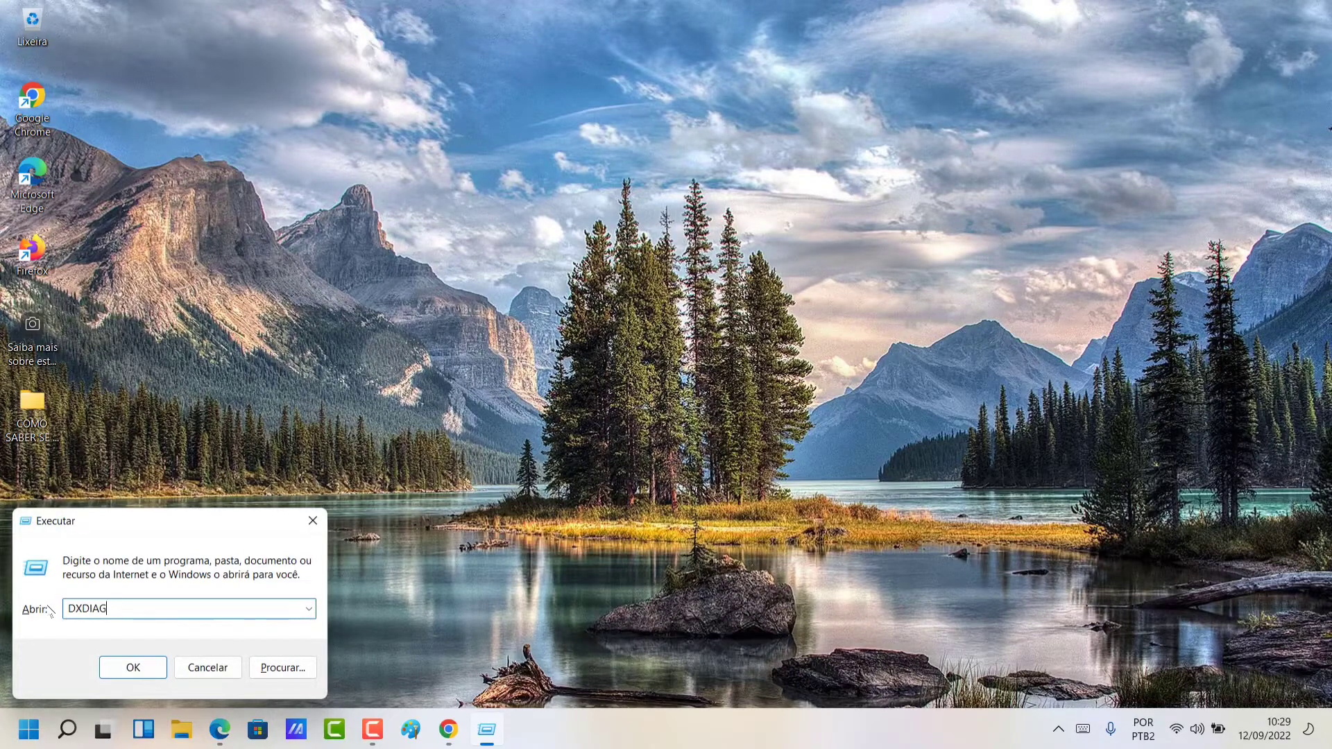
click(147, 671)
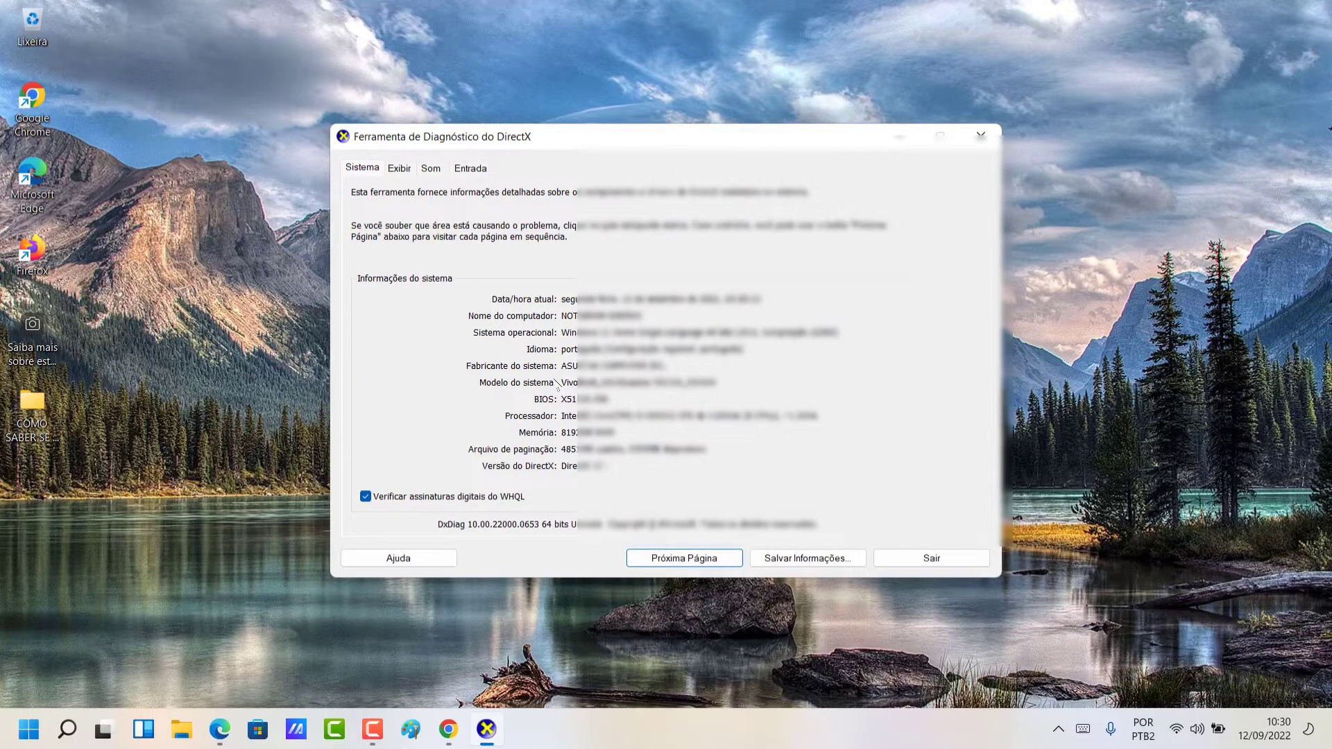
Step: Review the display, sound and input device information in the DirectX Diagnostic Tool, and close the tool
click(401, 169)
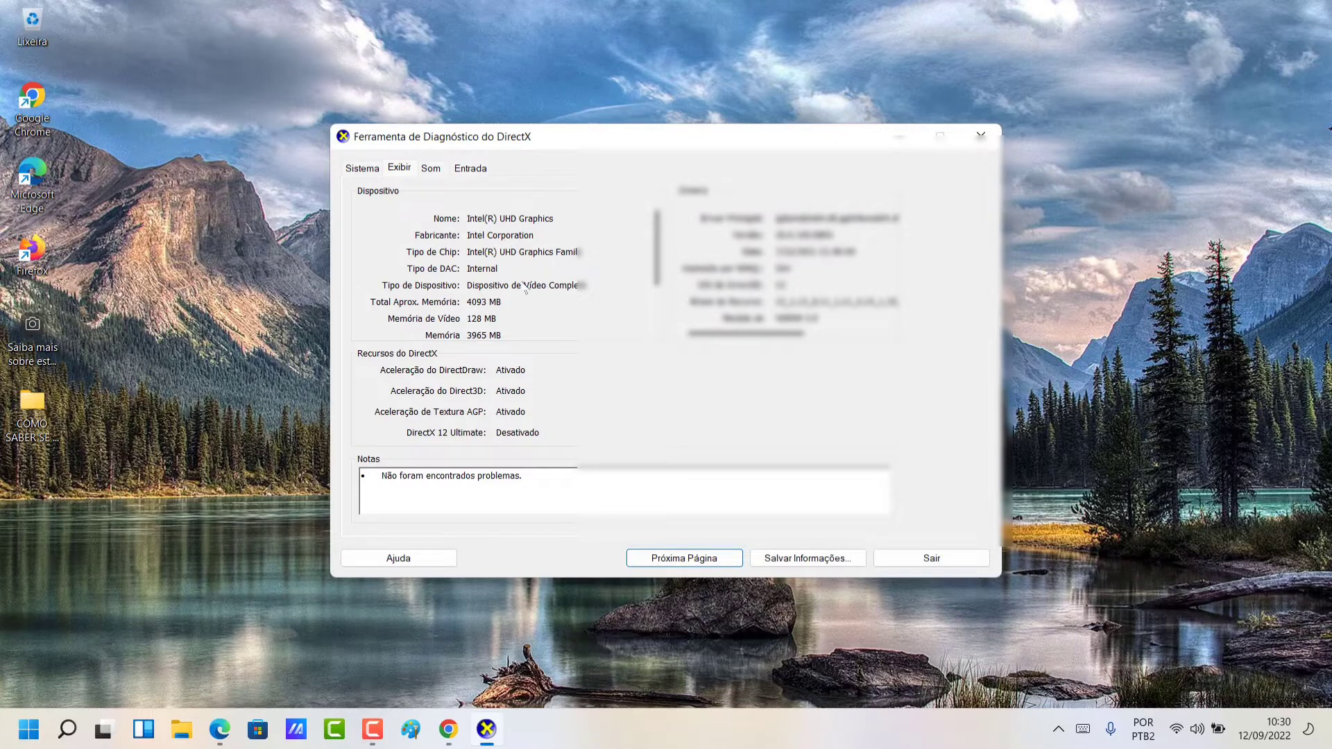
click(434, 170)
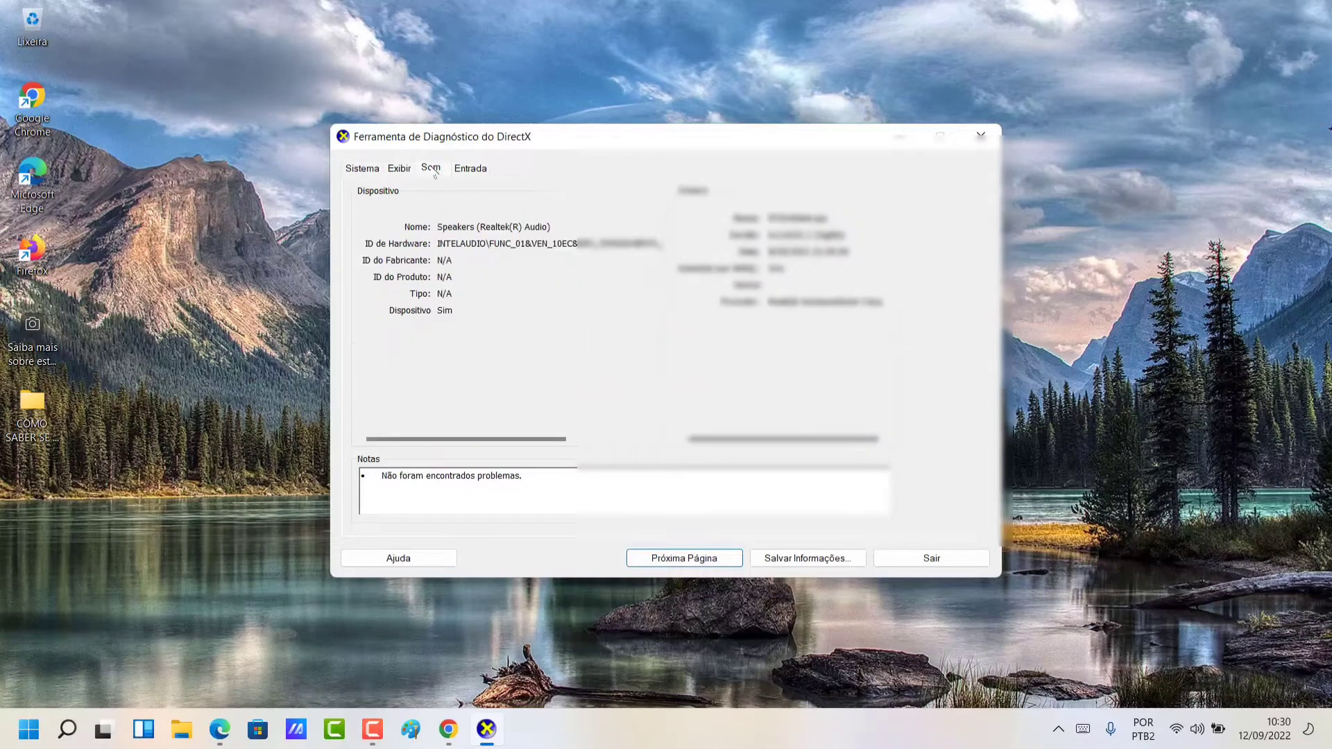
click(463, 173)
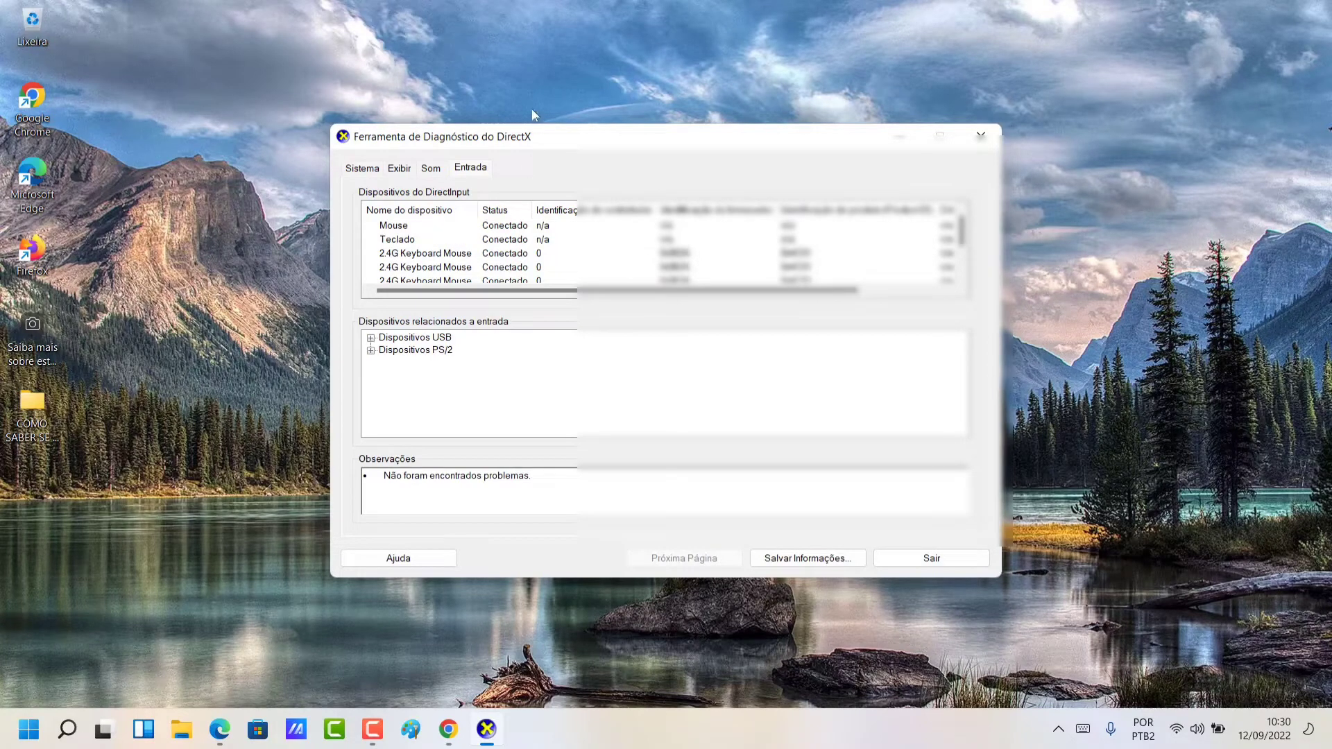
click(981, 136)
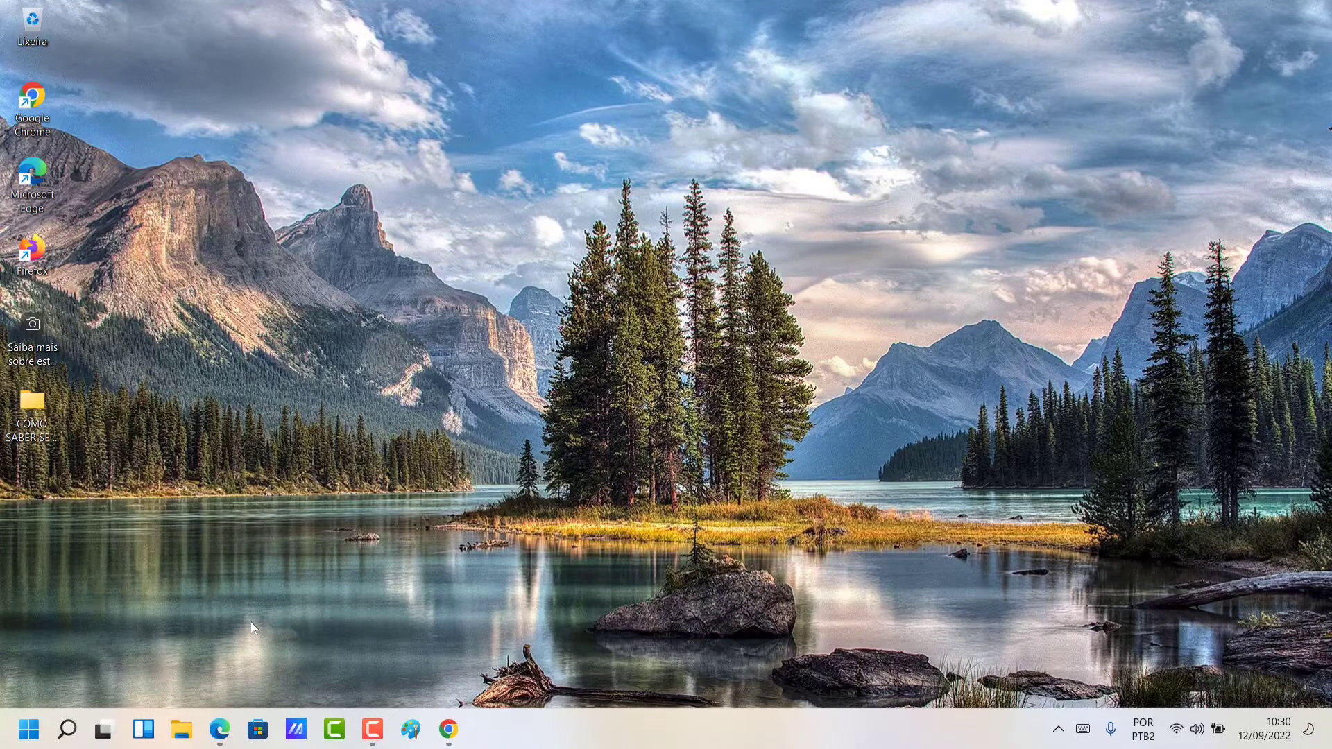
Step: Launch System Information through the Windows Run dialog with the command MSINFO32
key(super+r)
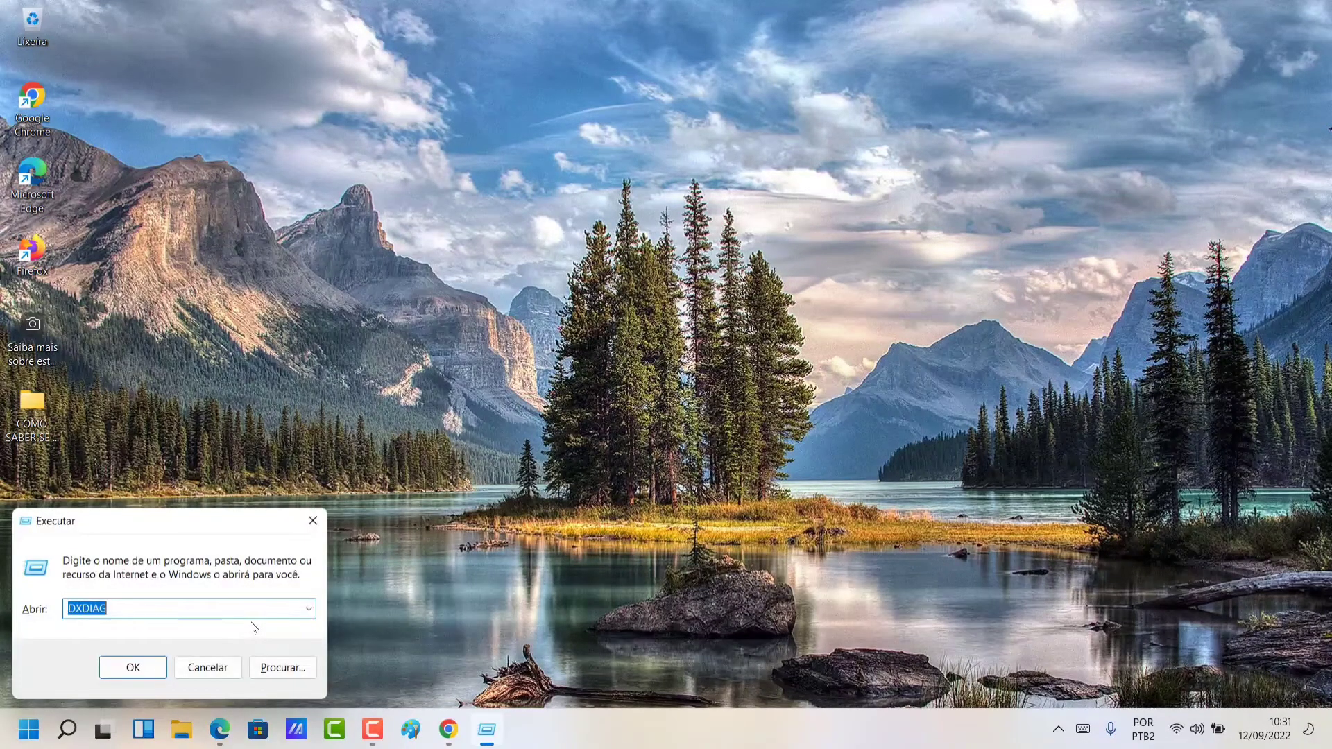
text(MS)
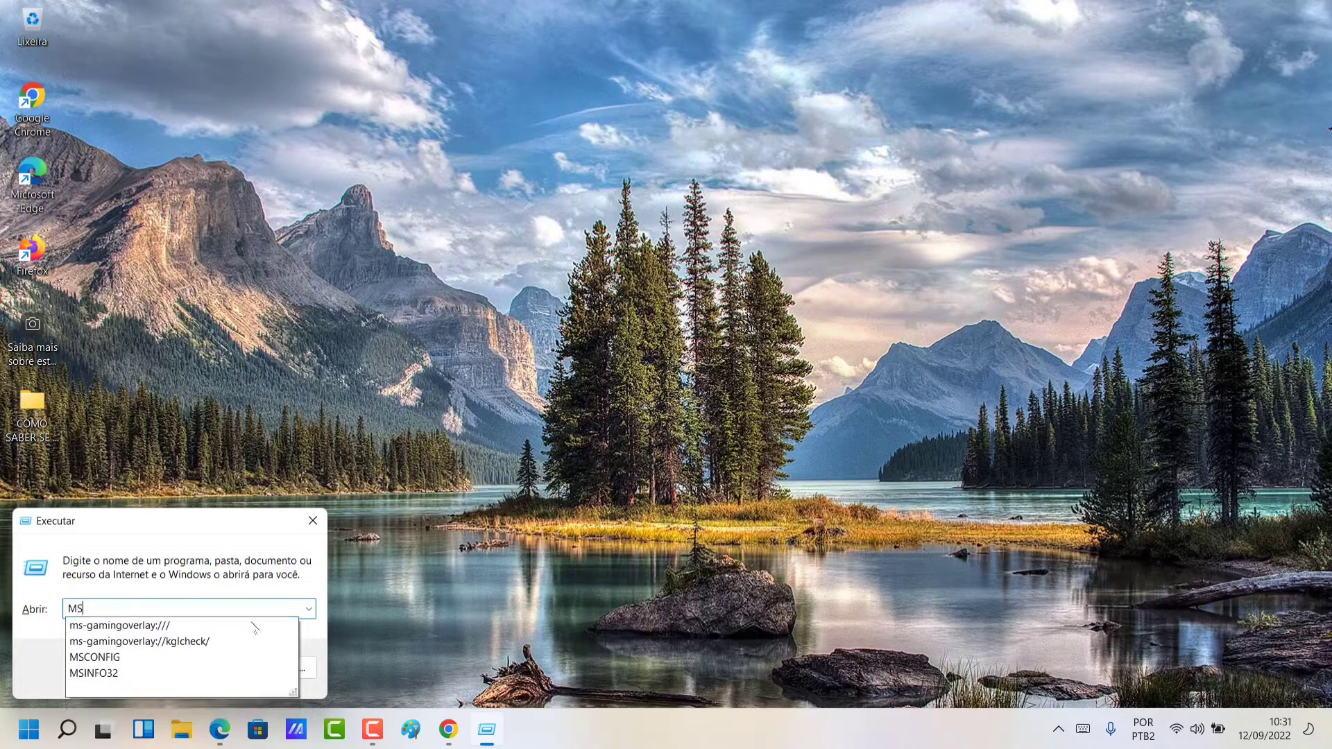
text(INFO)
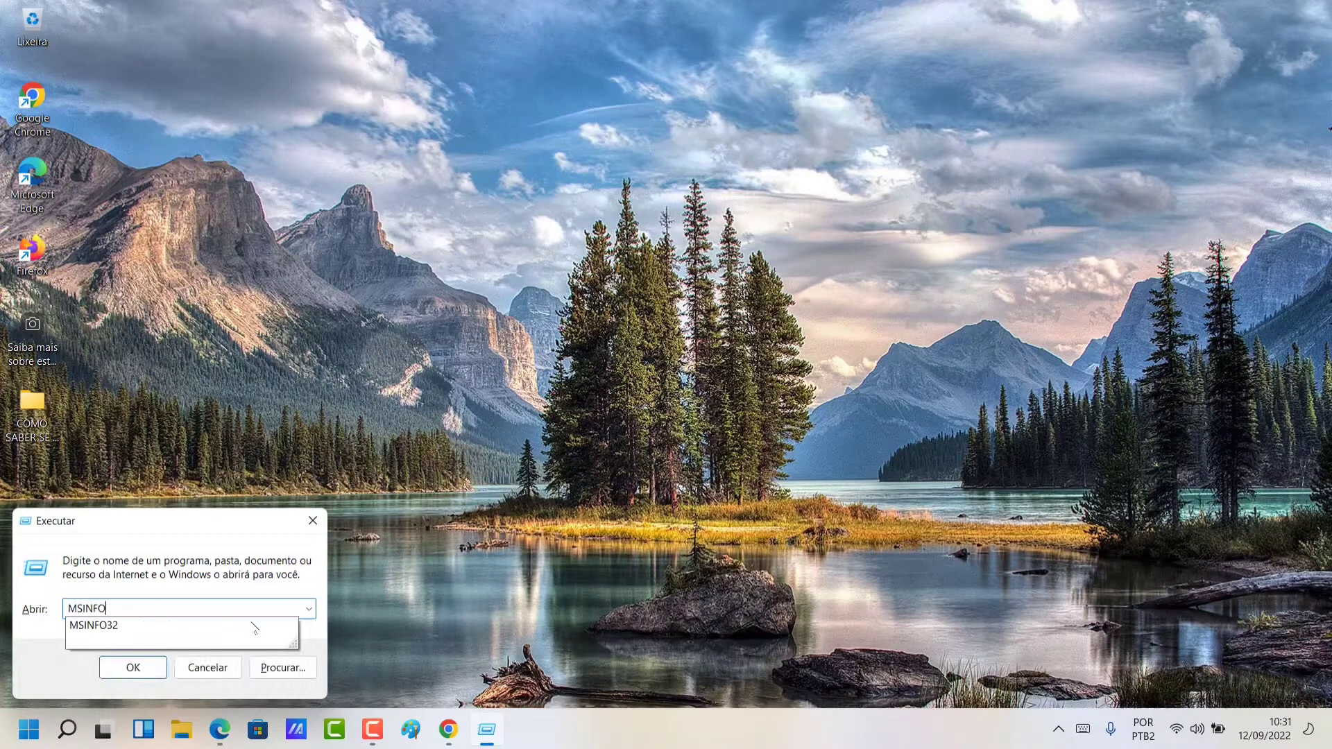
text(32)
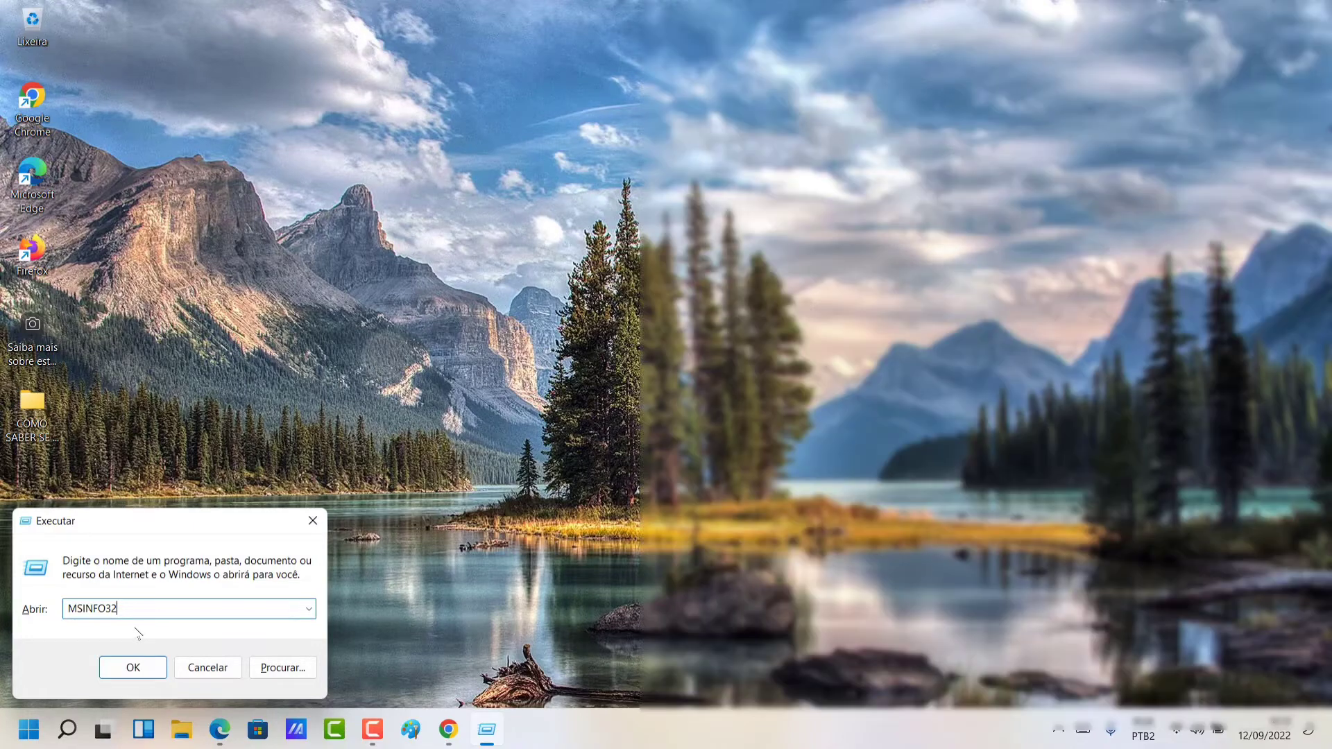
click(141, 669)
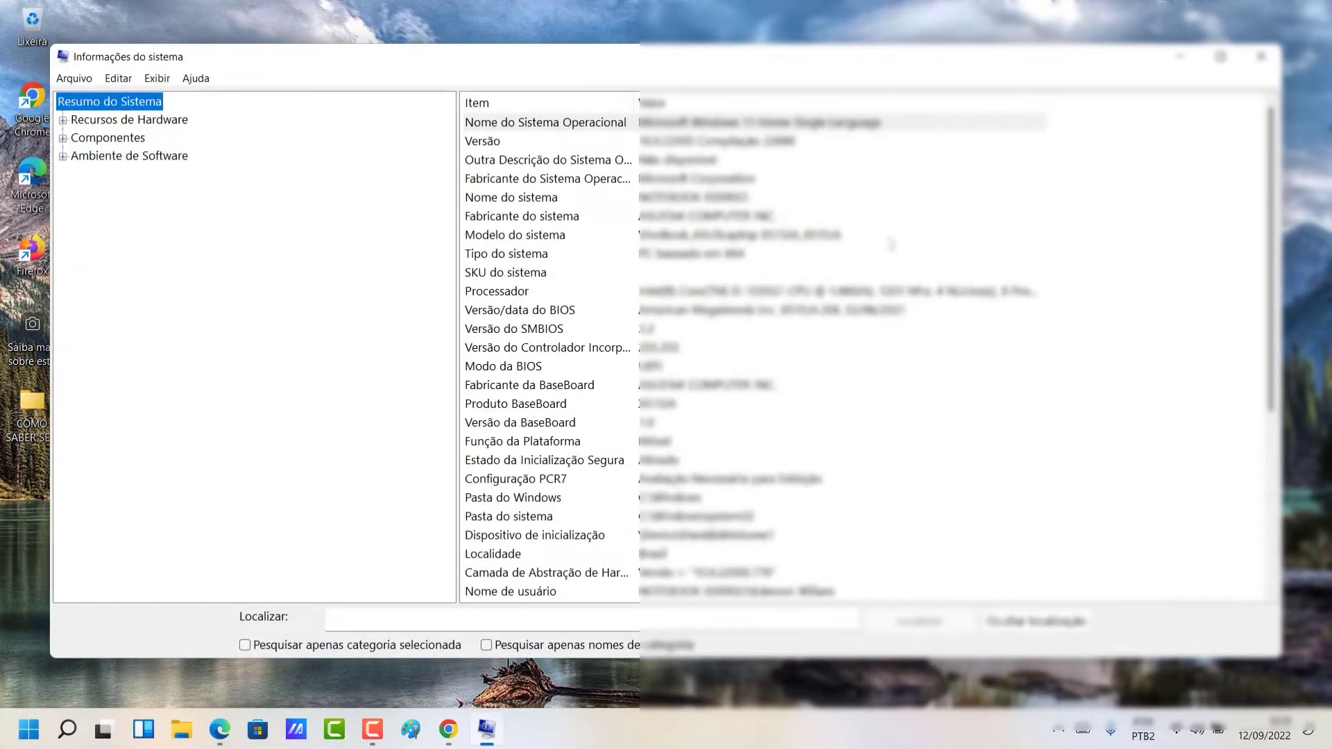
Step: Maximize the System Information window and review the full system summary down to its last entries
click(1221, 57)
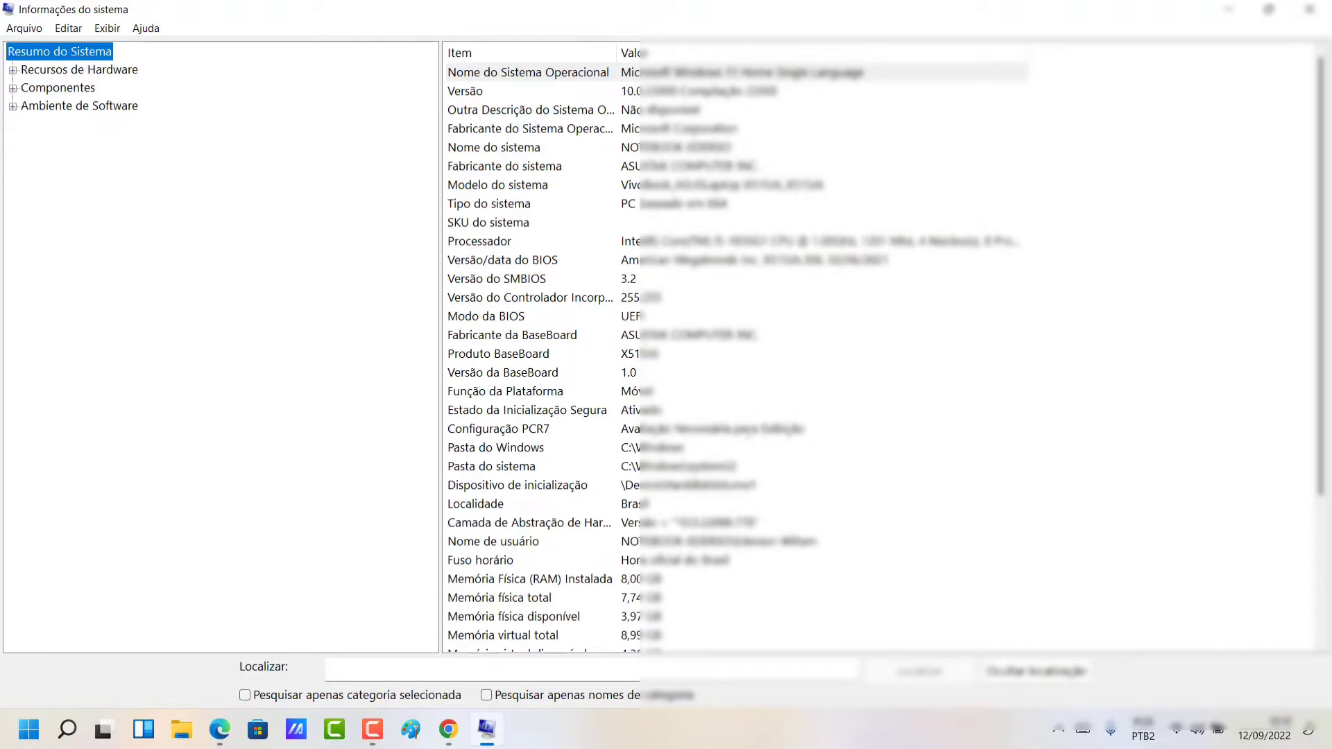
scroll(855, 406, down, 2)
scroll(732, 387, down, 2)
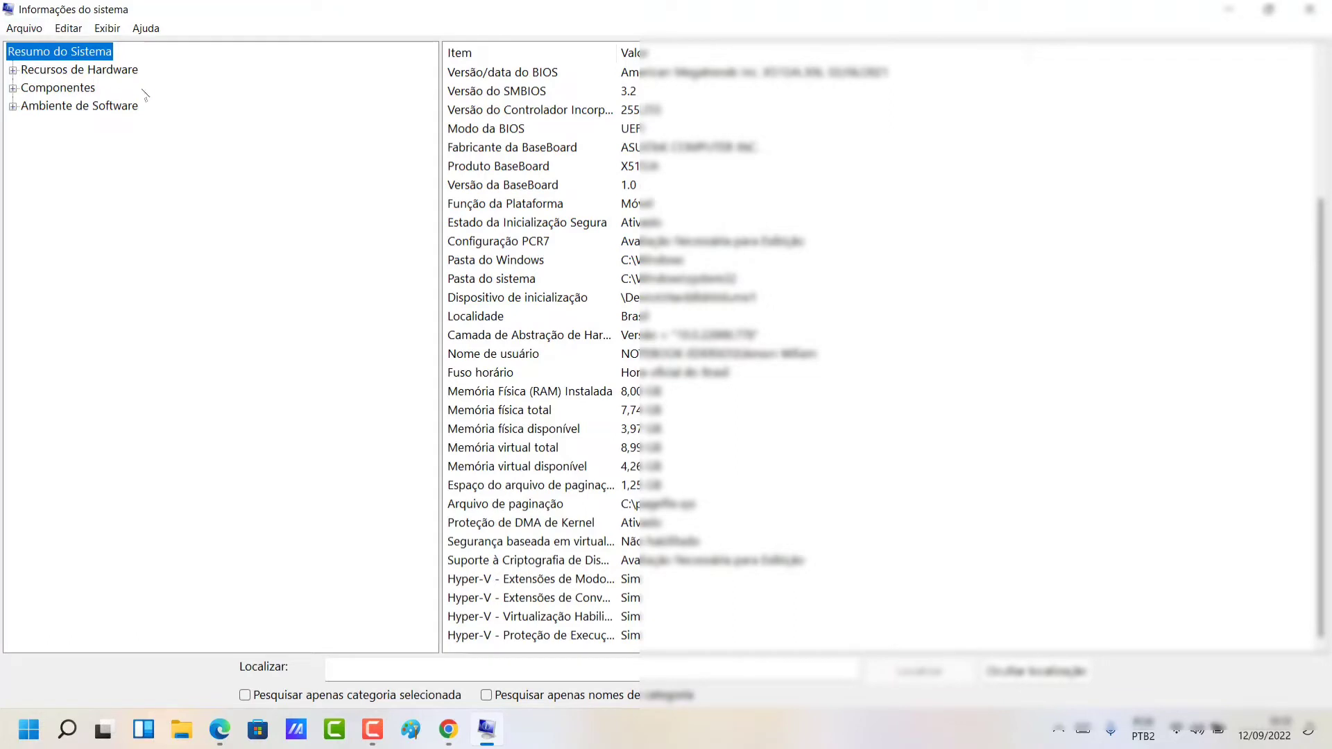
Step: Expand Recursos de Hardware and examine each subcategory: conflicts, DMA, forced hardware, E/S, IRQs and memory
click(13, 70)
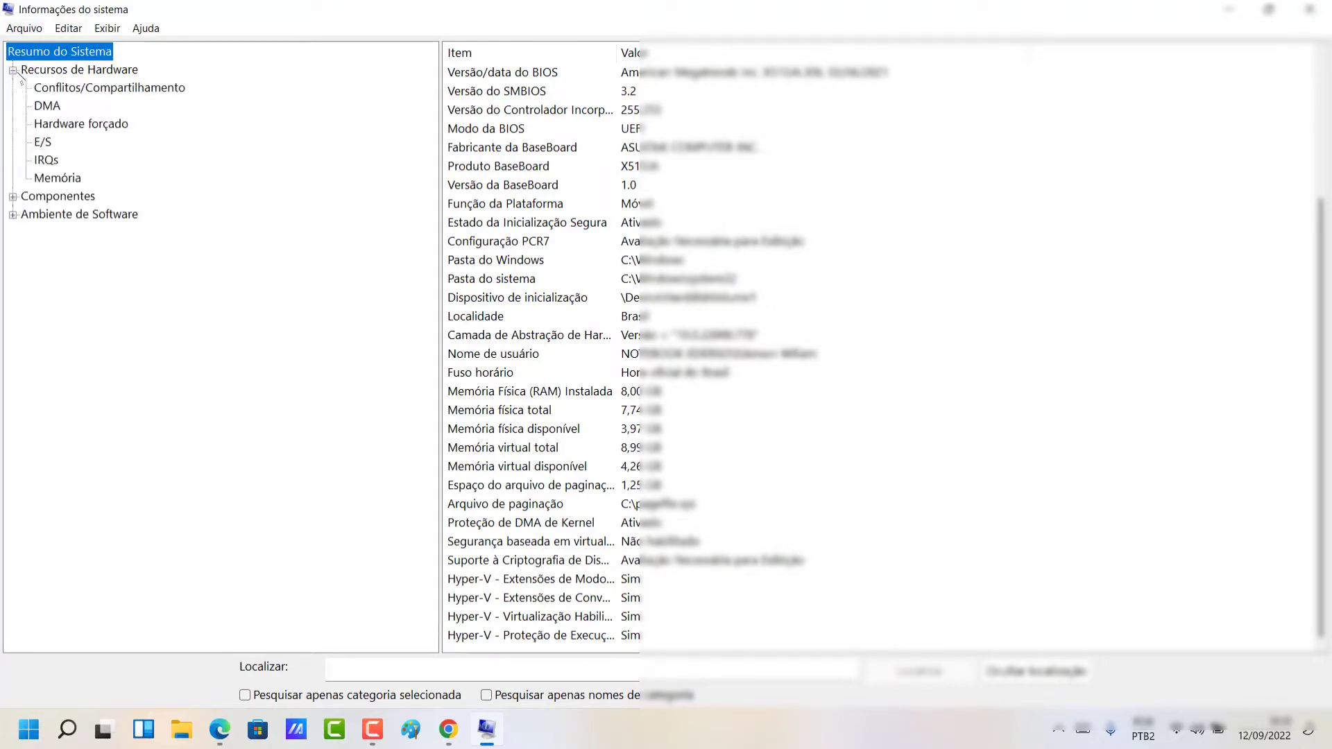
click(82, 89)
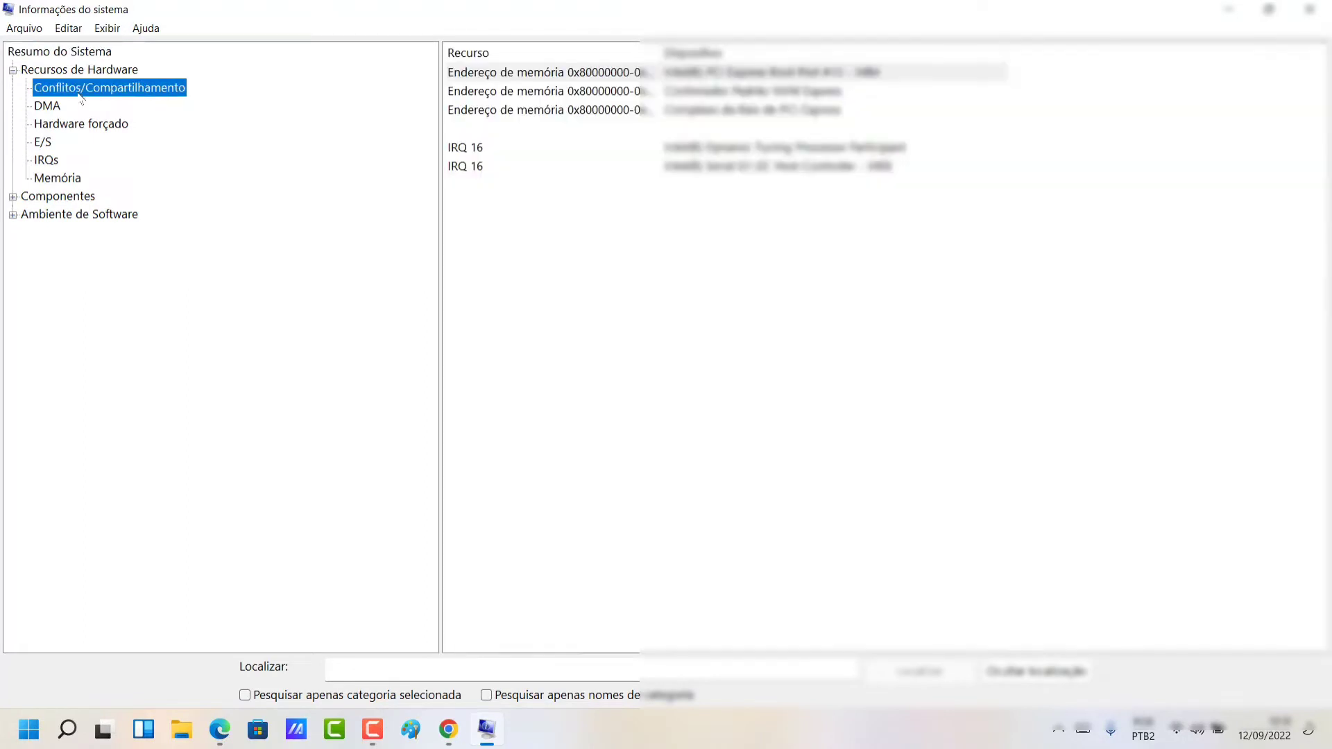
click(48, 105)
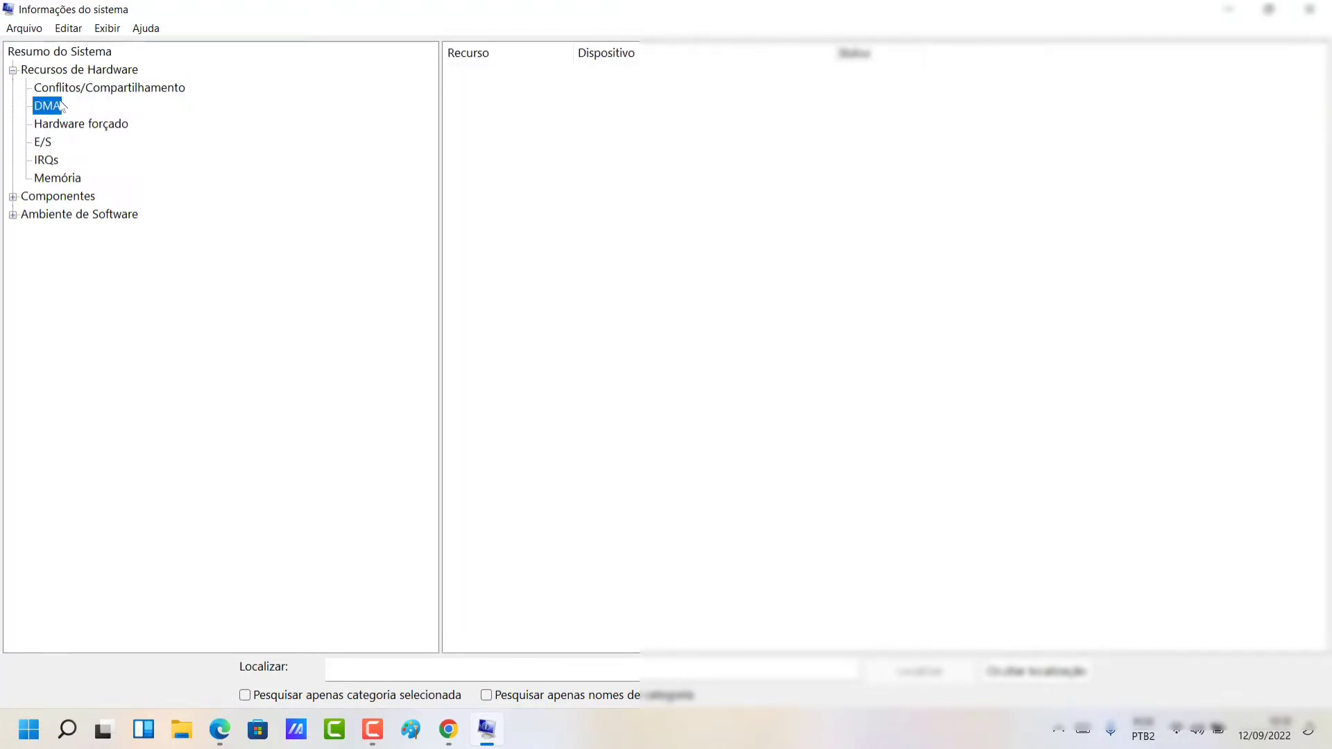
click(73, 129)
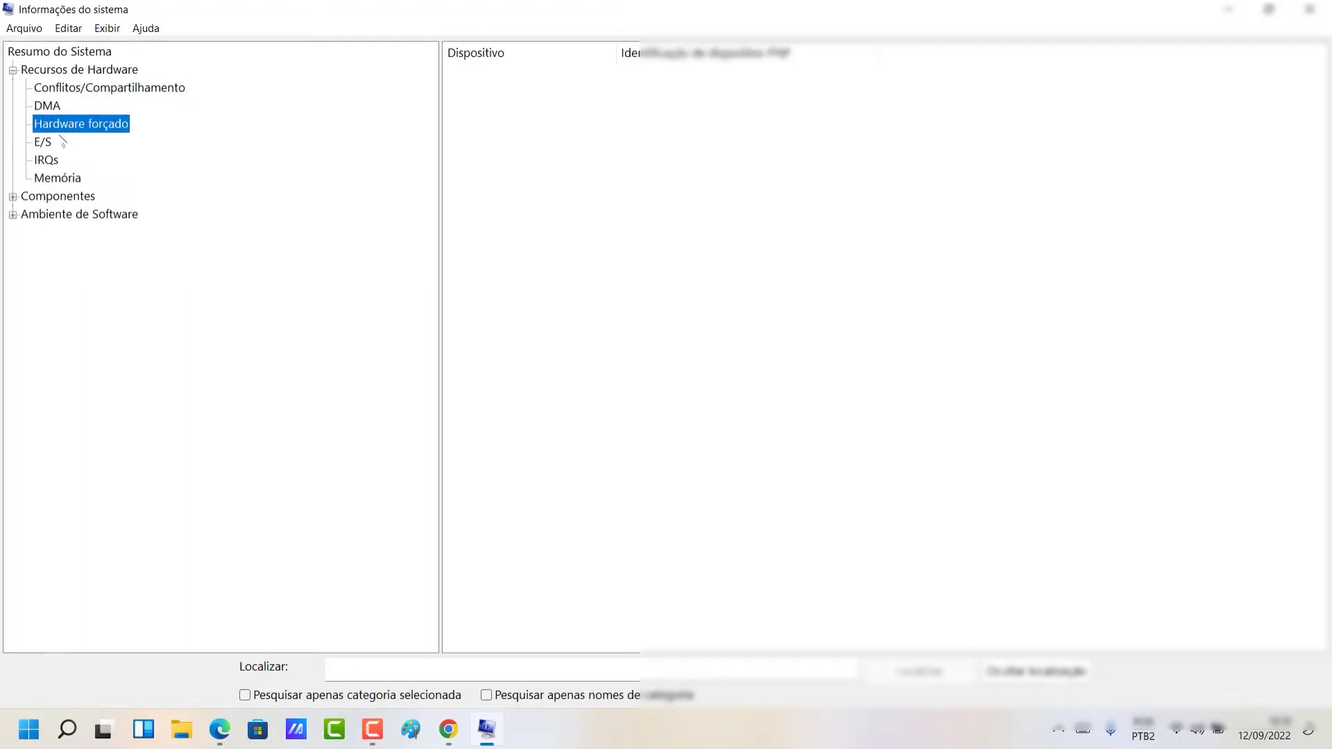
click(53, 143)
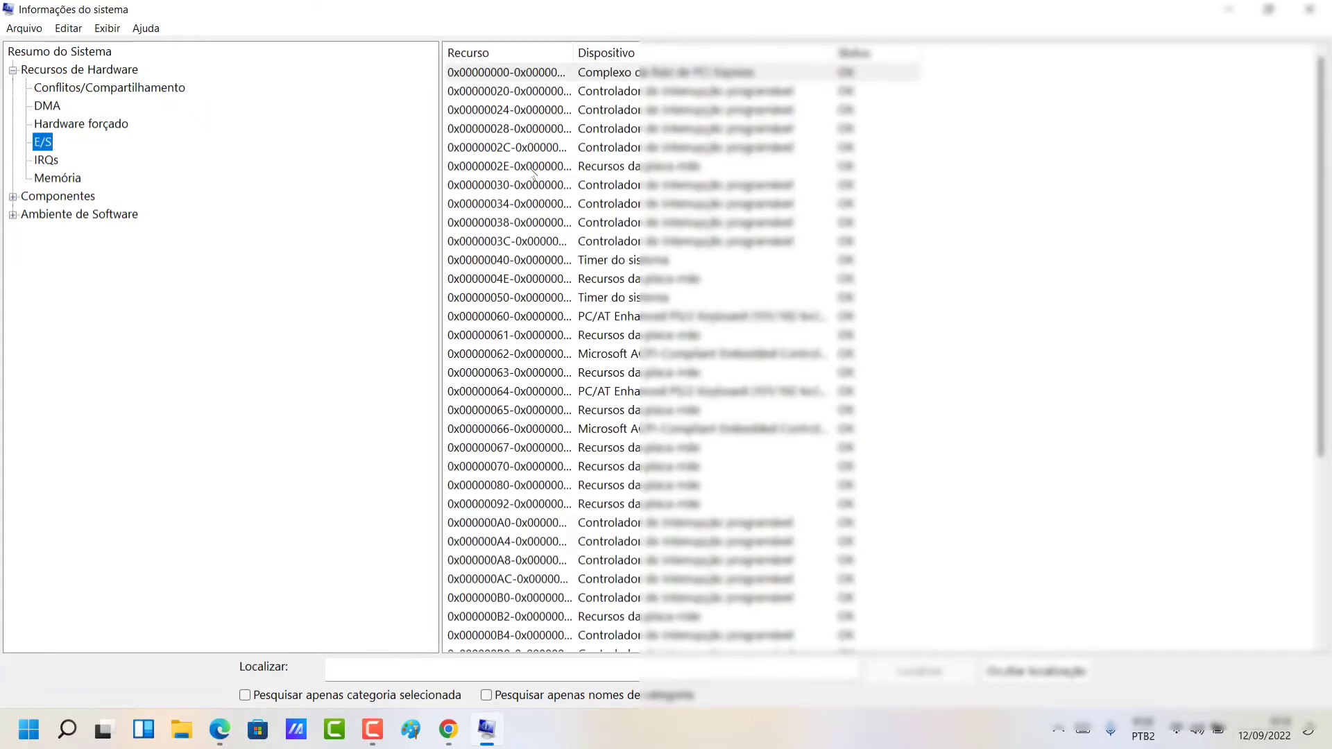
click(52, 163)
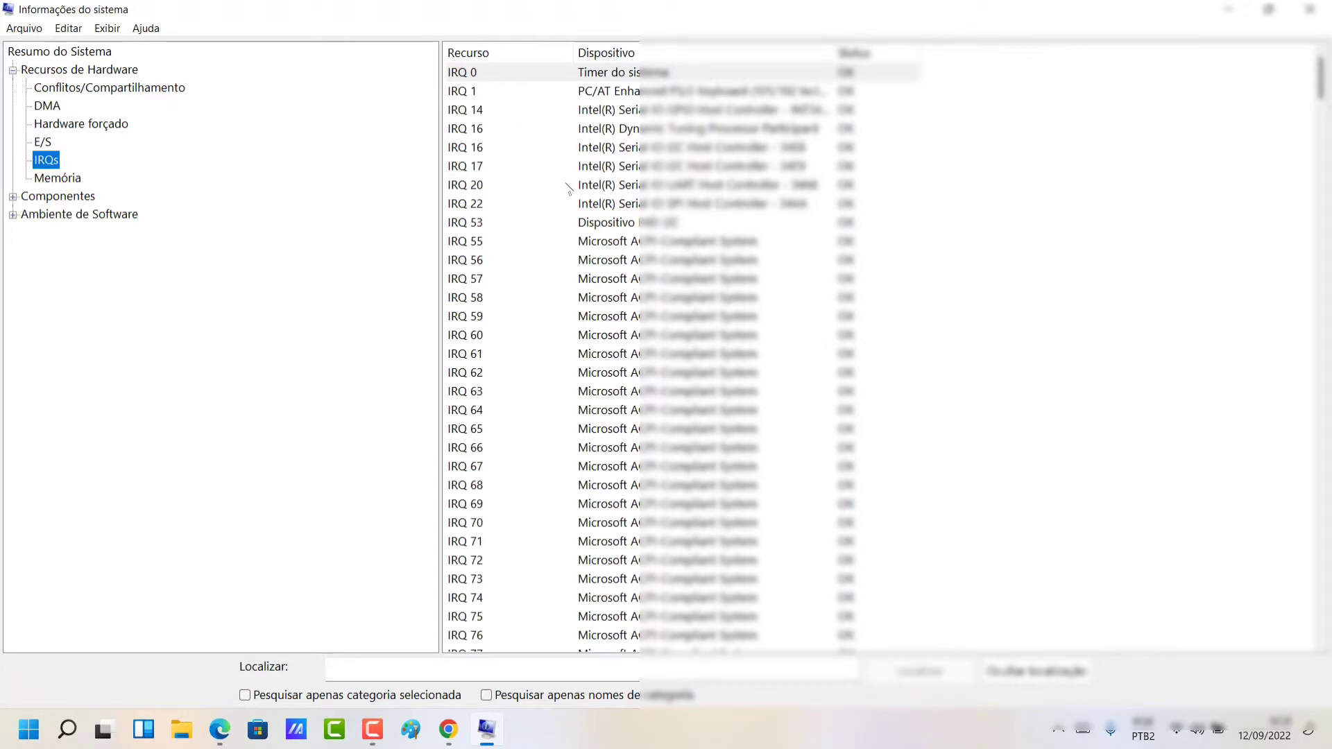
click(77, 183)
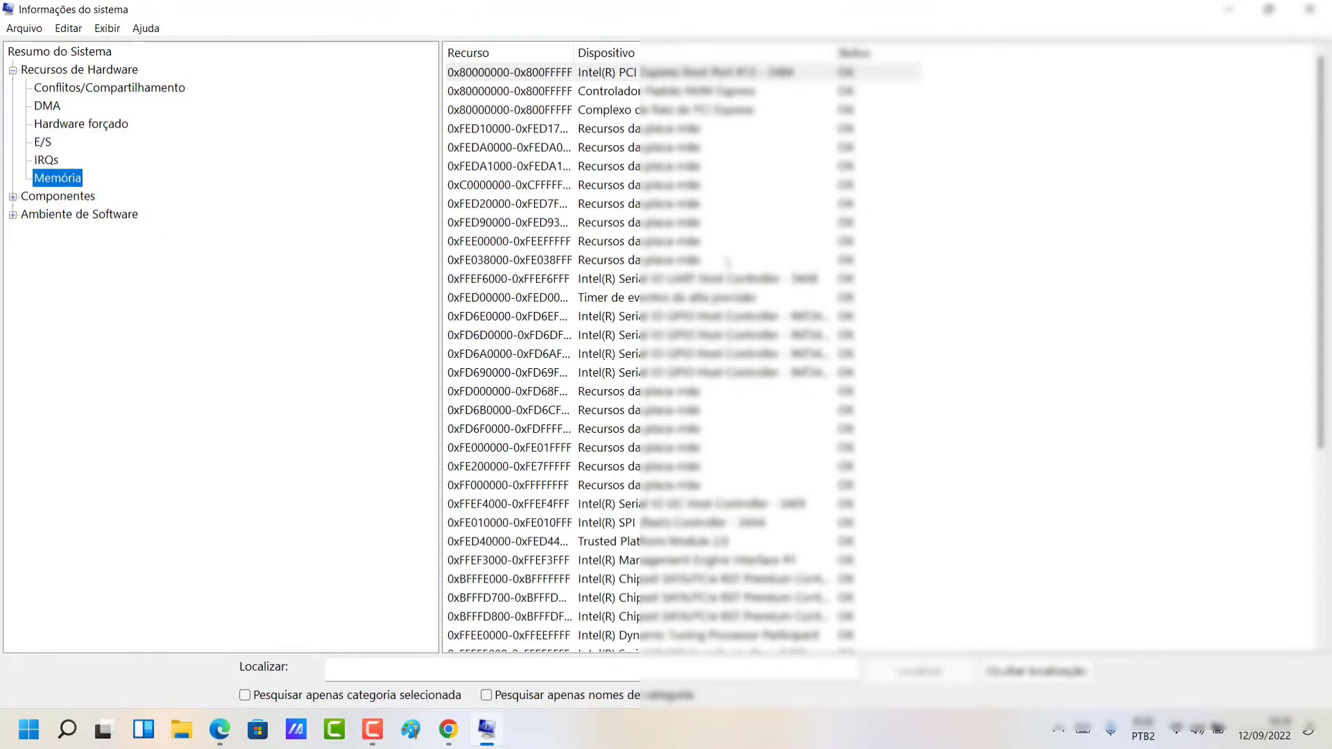
scroll(725, 261, down, 2)
scroll(726, 261, down, 3)
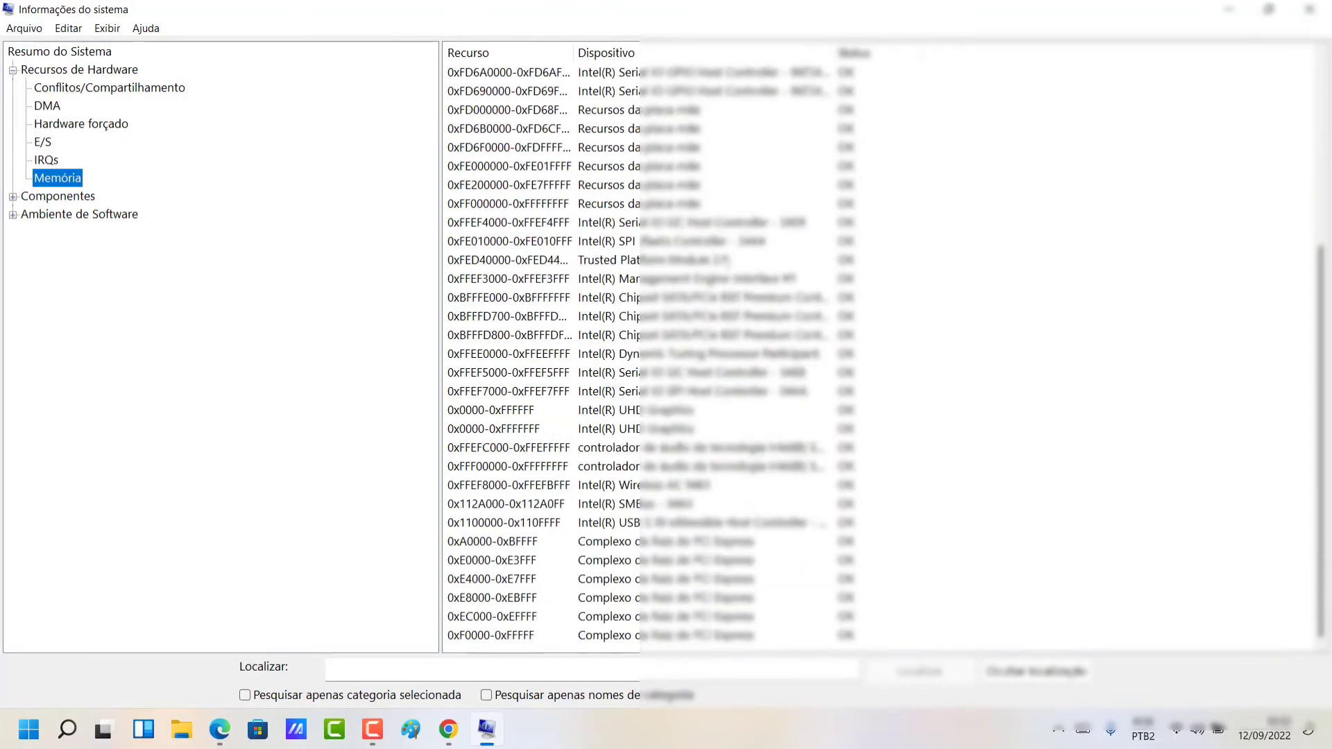
Step: Expand Componentes and Multimídia, and examine the audio and video codecs, widening the Codec column to show full paths
click(13, 197)
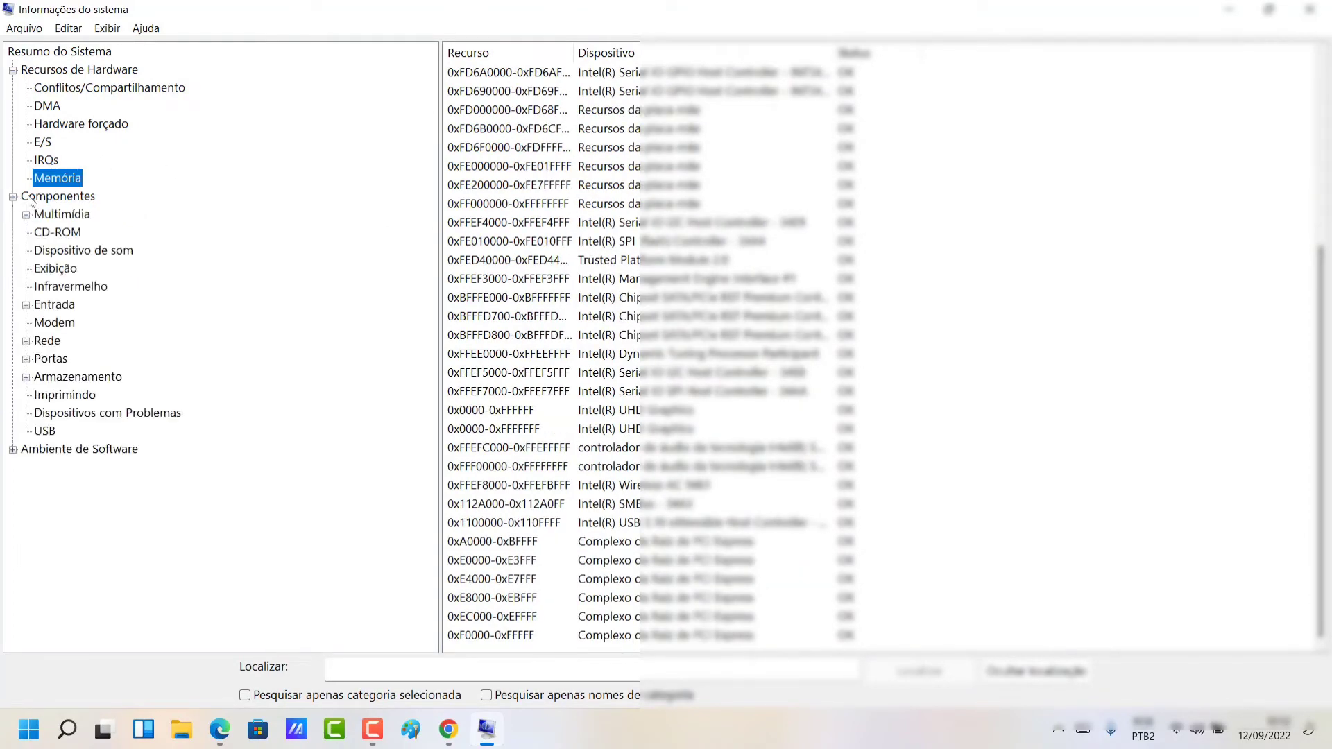
click(66, 216)
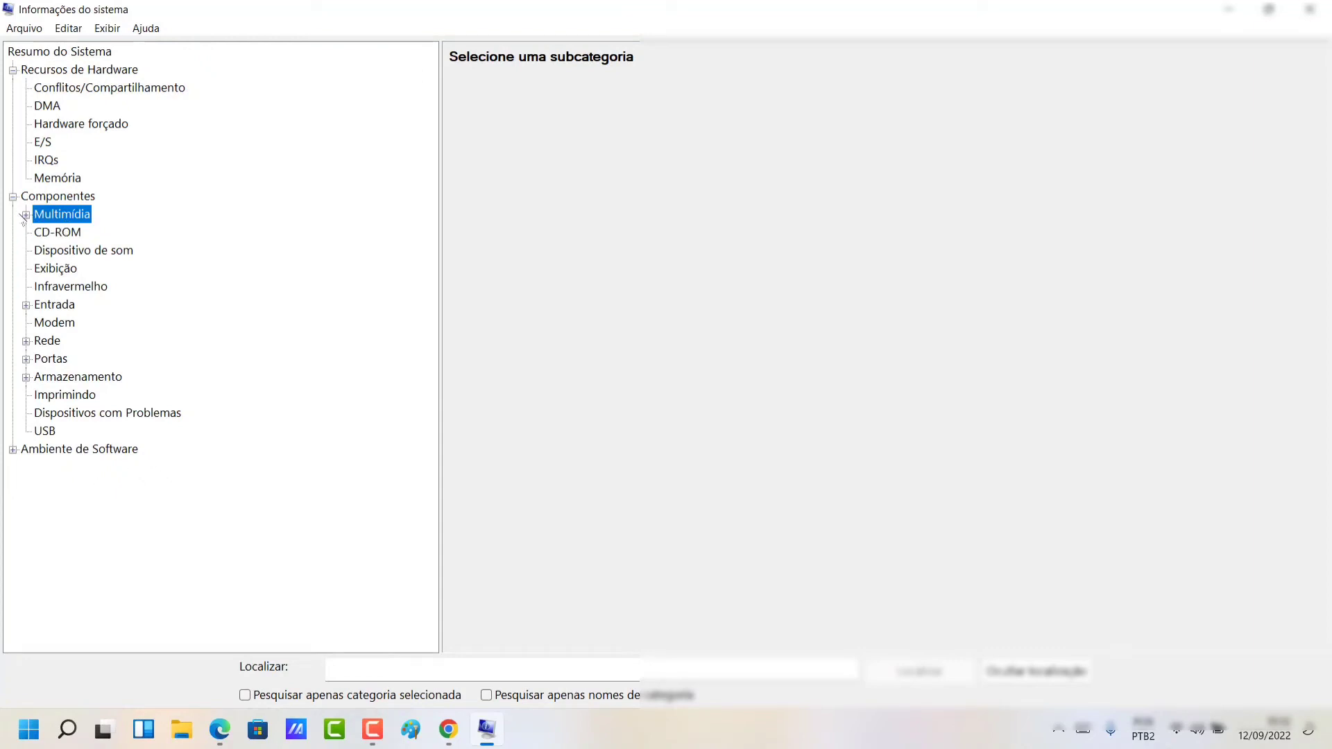
click(26, 215)
click(74, 234)
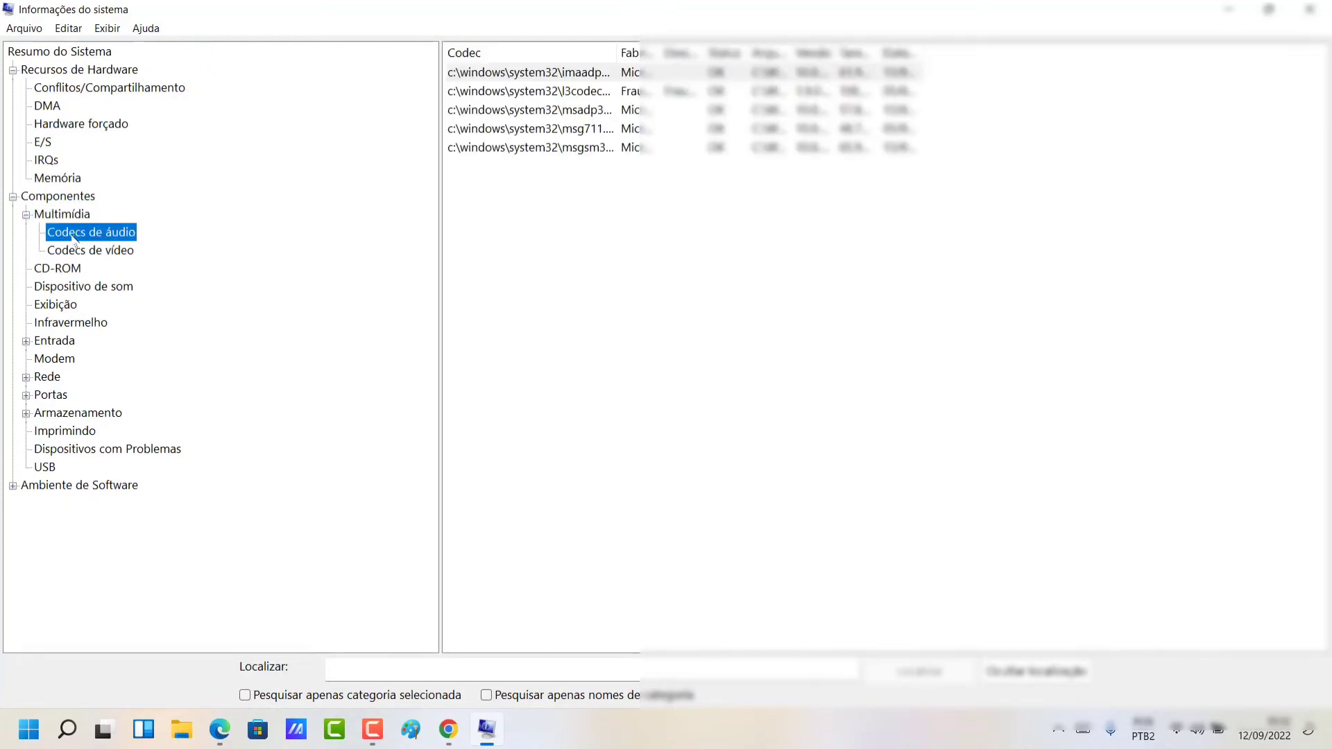
click(108, 255)
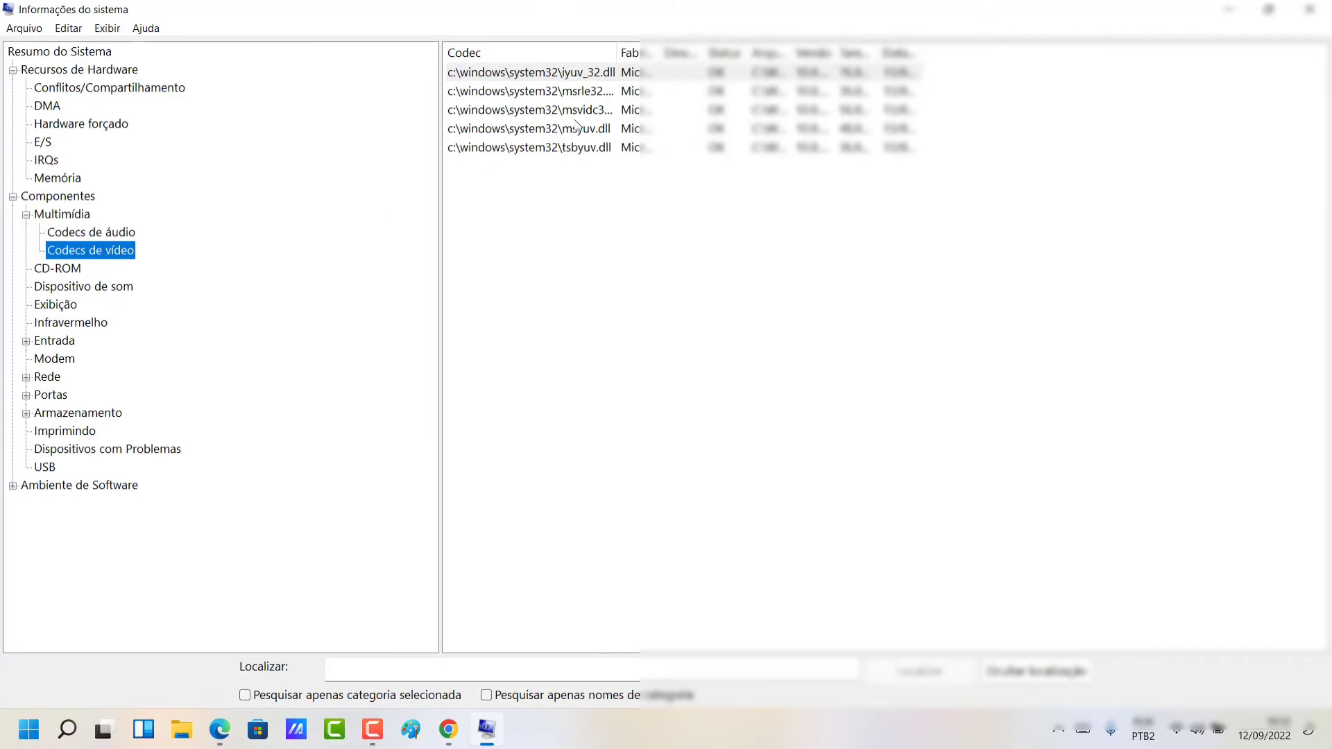
drag(616, 53, 1023, 52)
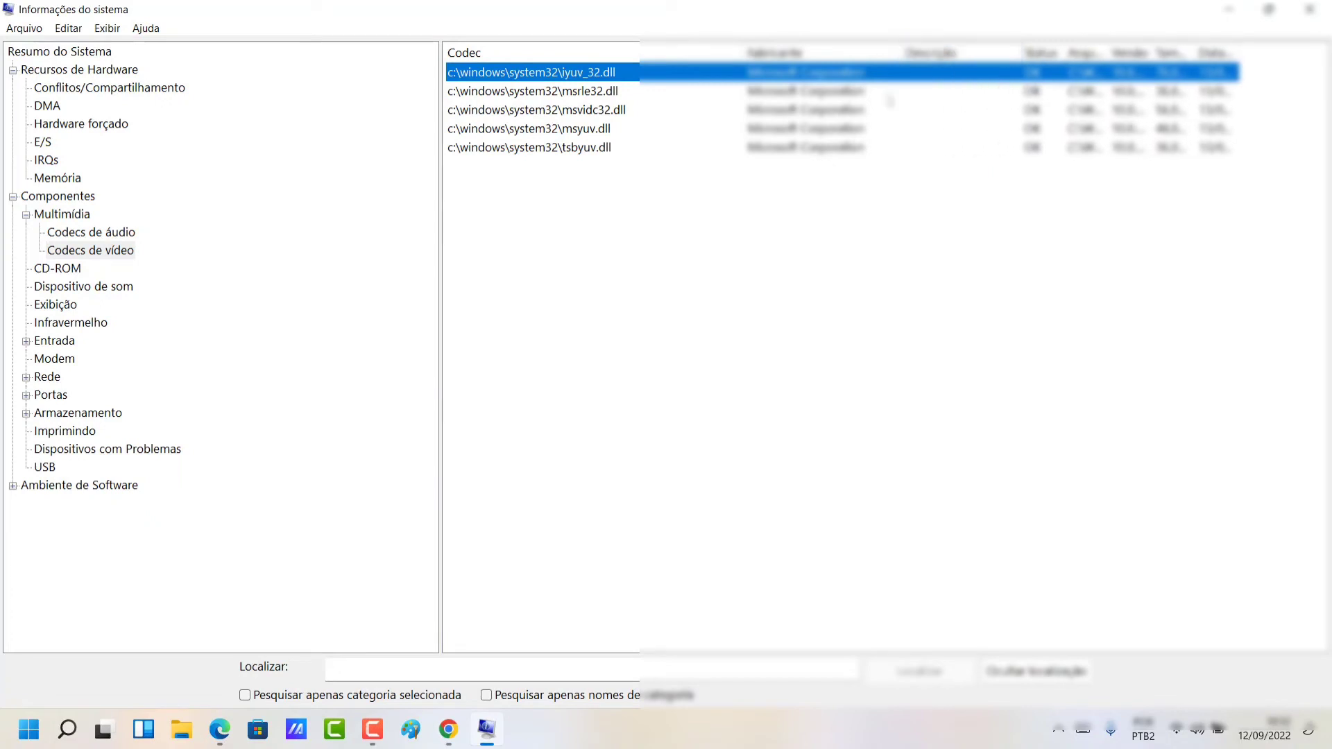
Step: Review the CD-ROM, sound device and keyboard details under Componentes, and minimize the window to return to the desktop
click(82, 269)
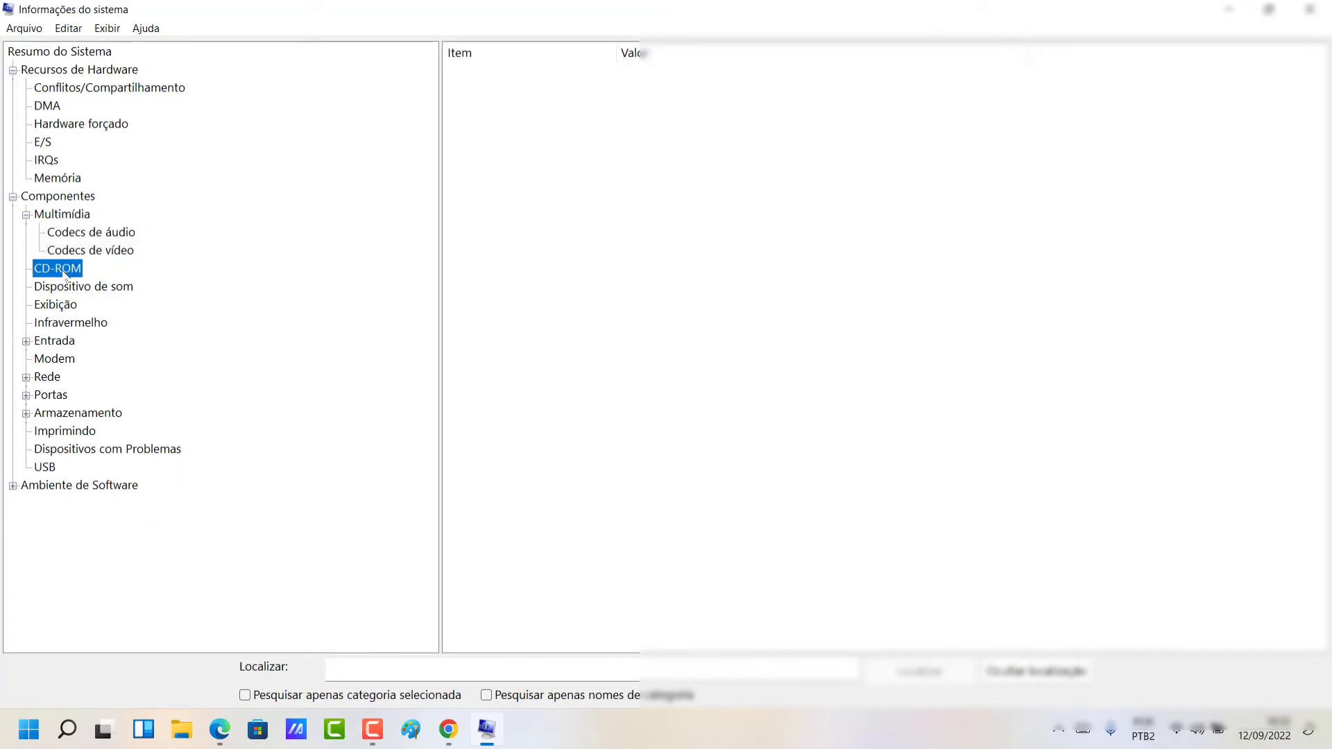
click(97, 292)
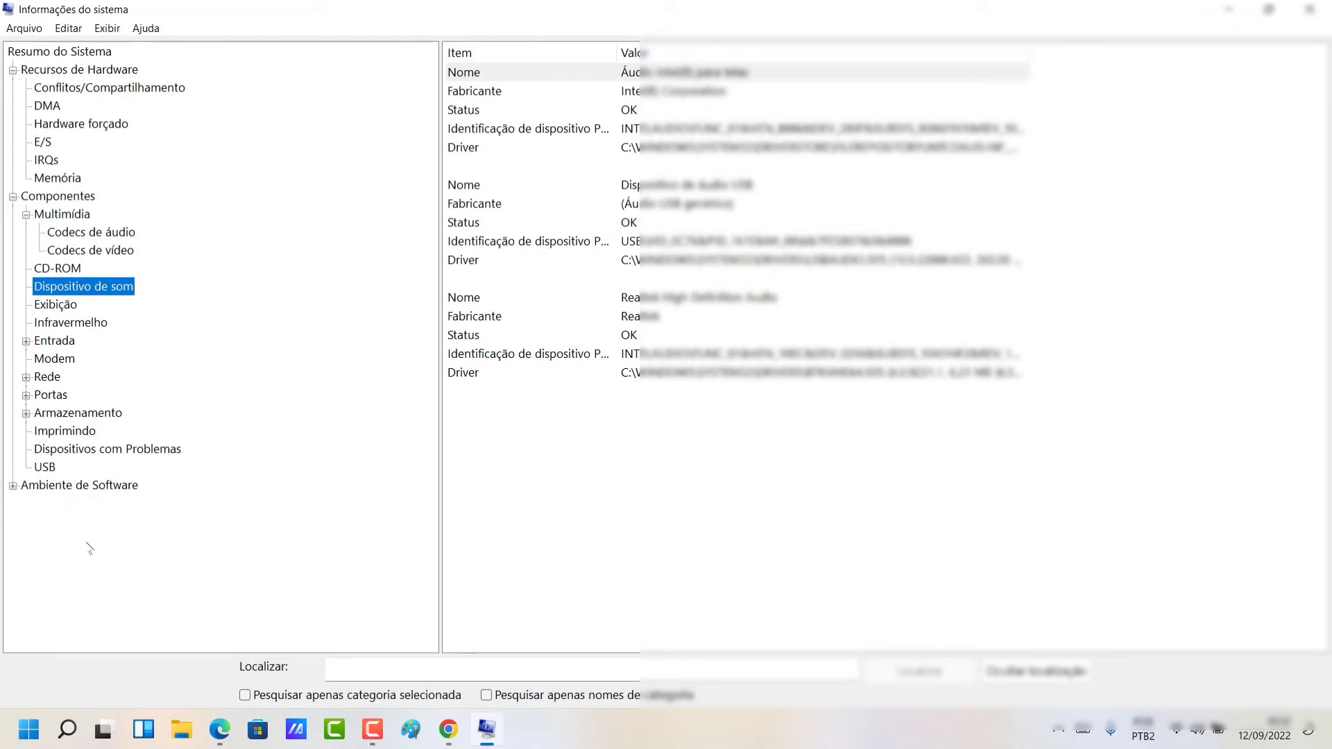
click(27, 341)
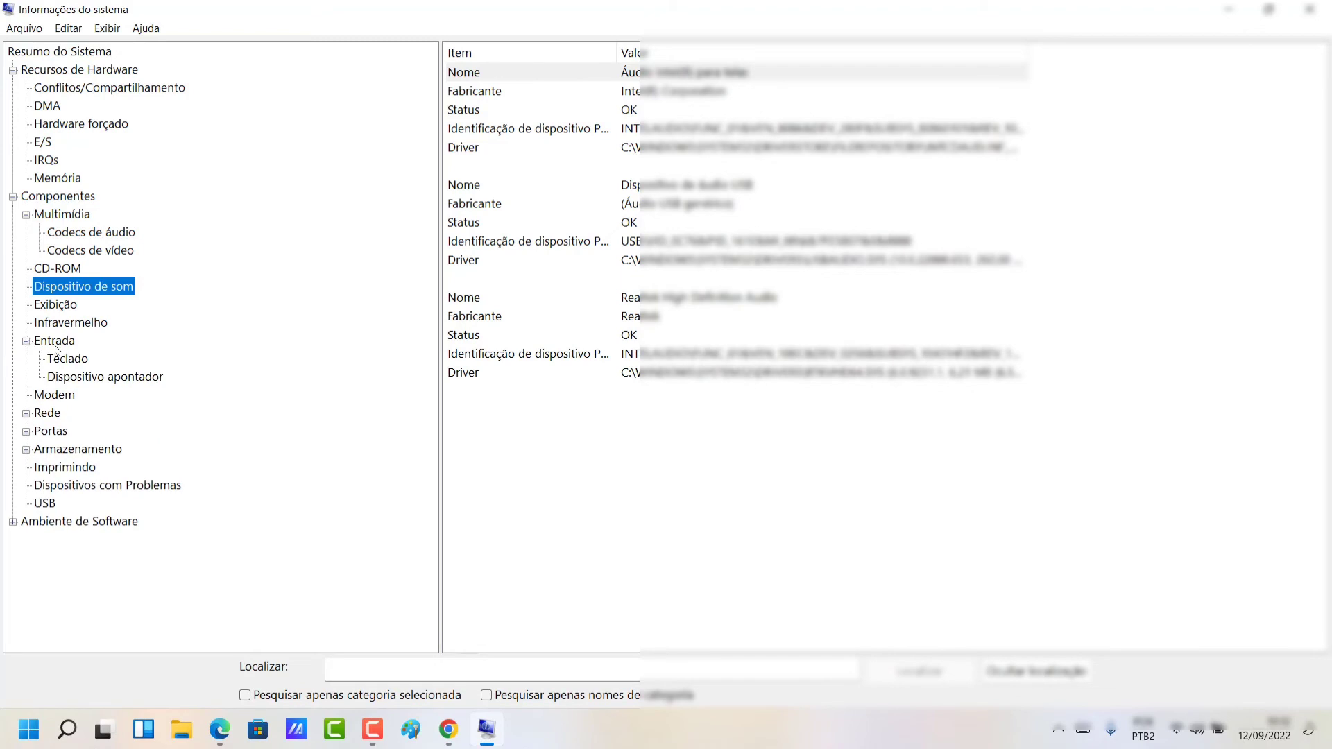
click(60, 358)
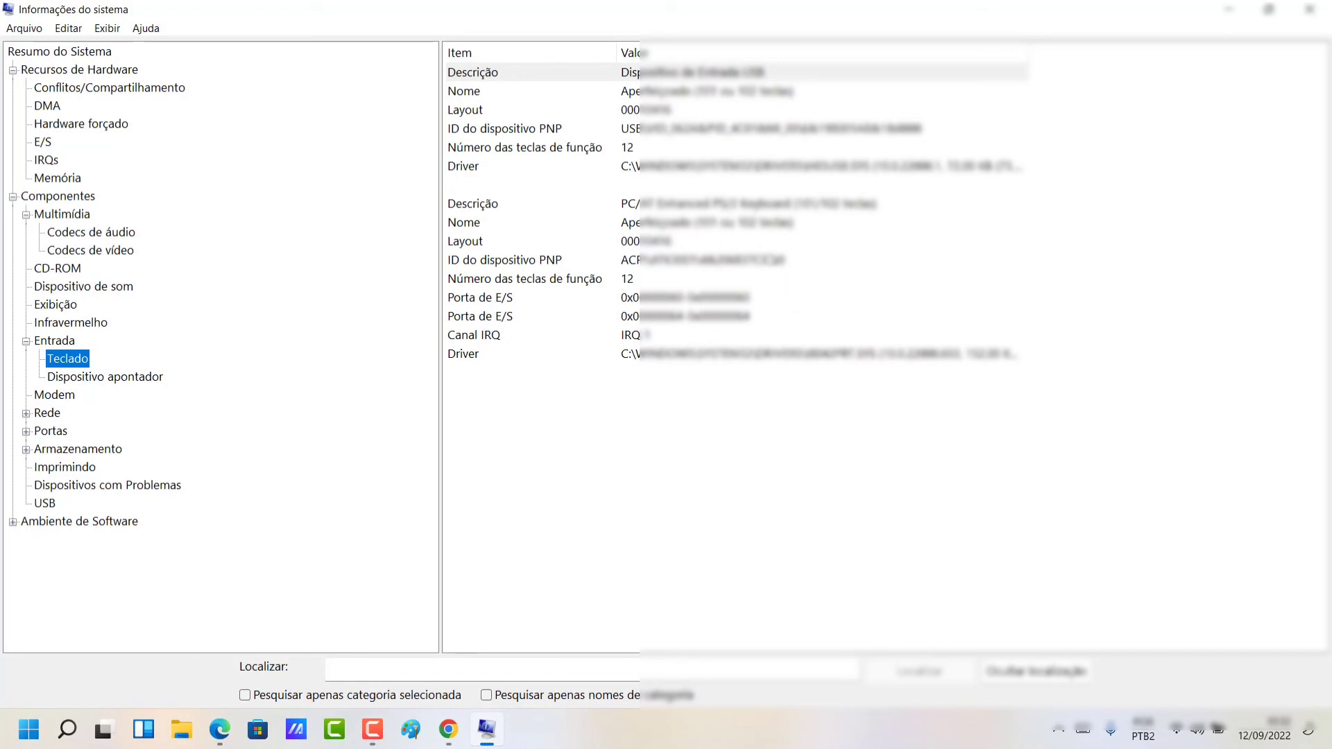
drag(1227, 10, 1194, 2)
key(super+d)
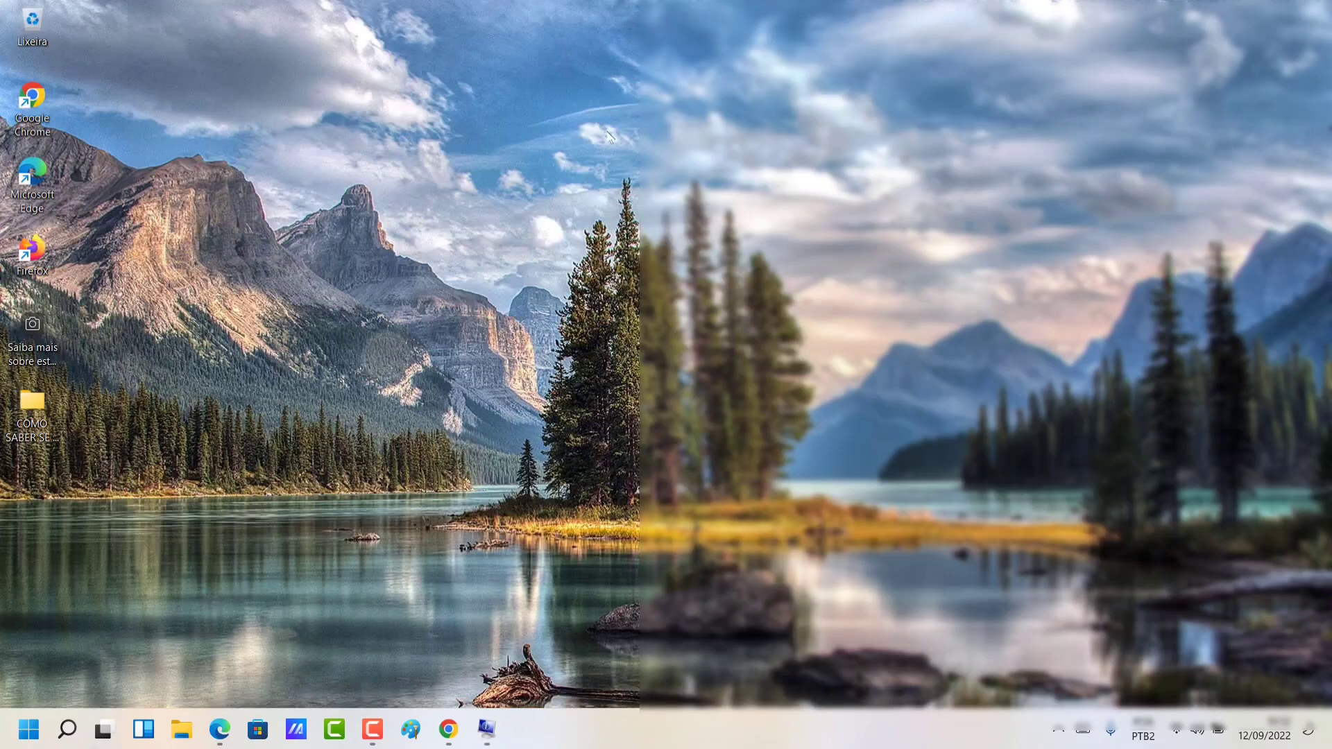